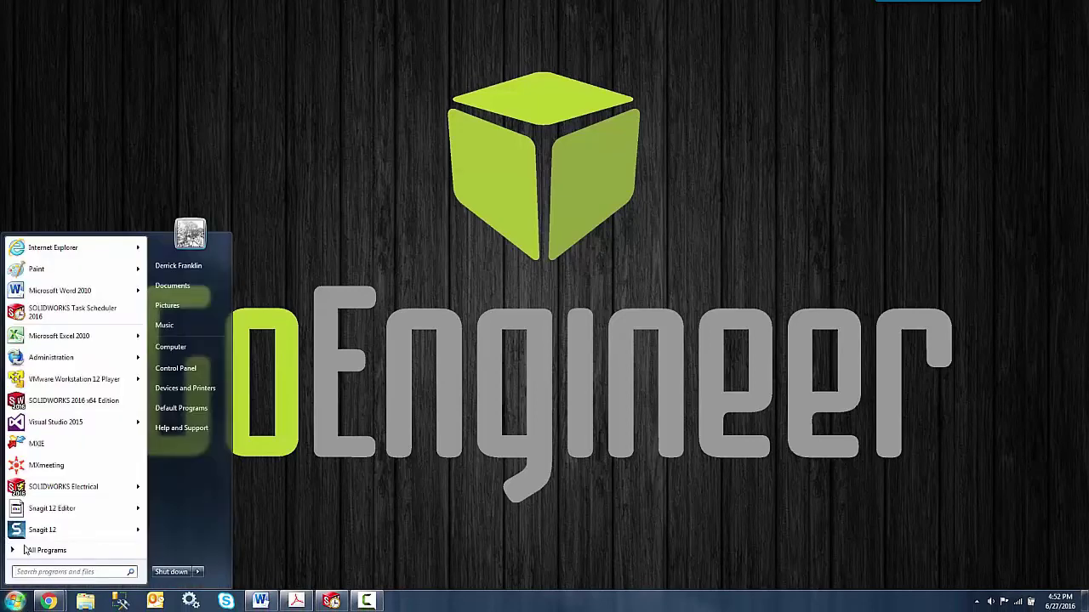
# Launch SOLIDWORKS Task Scheduler 2016 from the SOLIDWORKS Tools group in All Programs
pyautogui.click(43, 551)
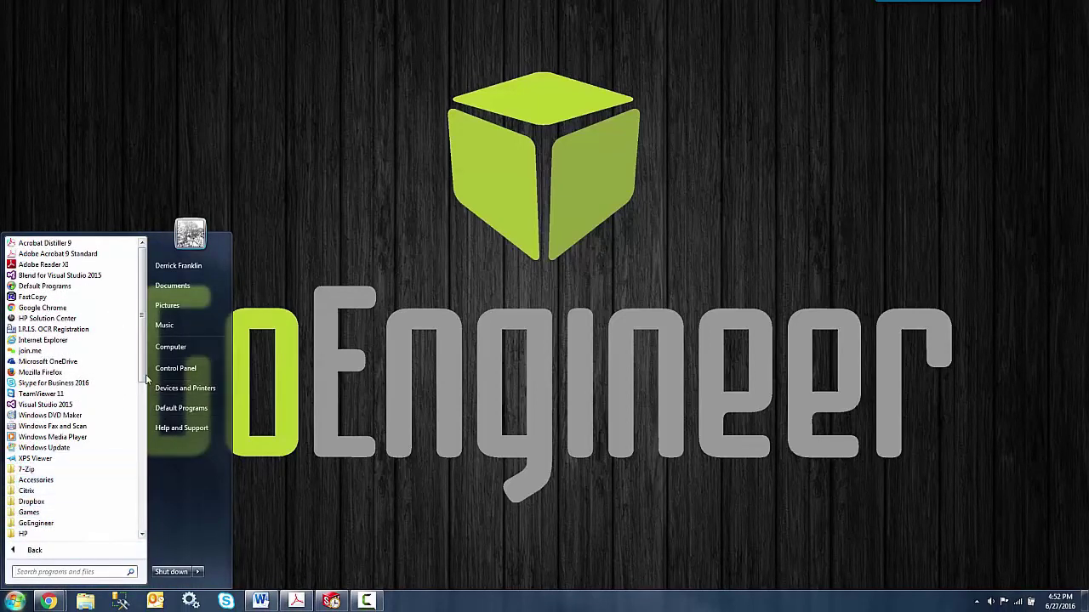
pyautogui.scroll(-8, 102, 466)
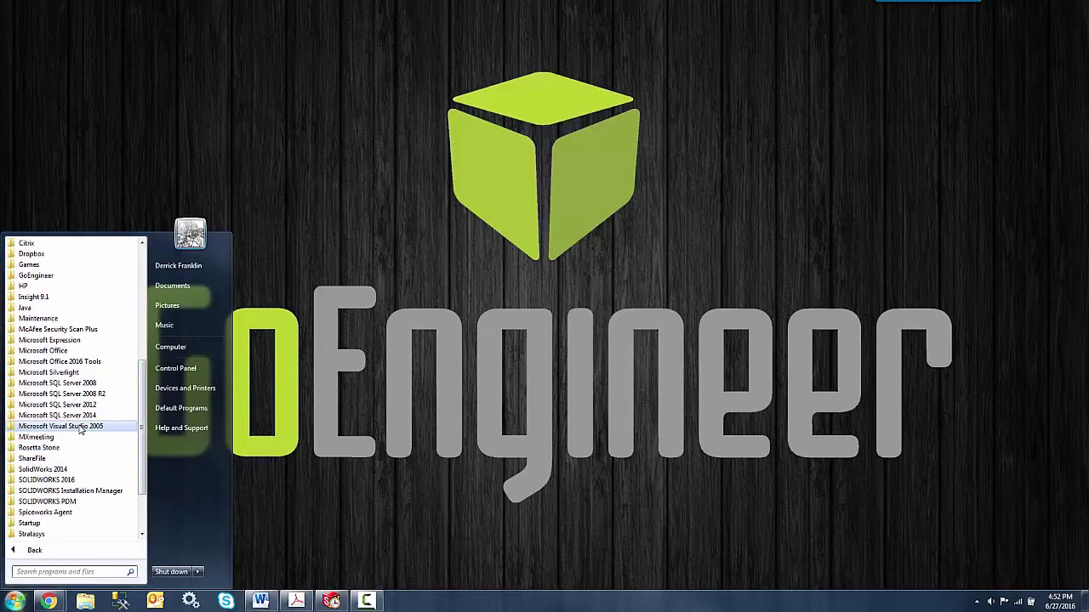
pyautogui.click(59, 480)
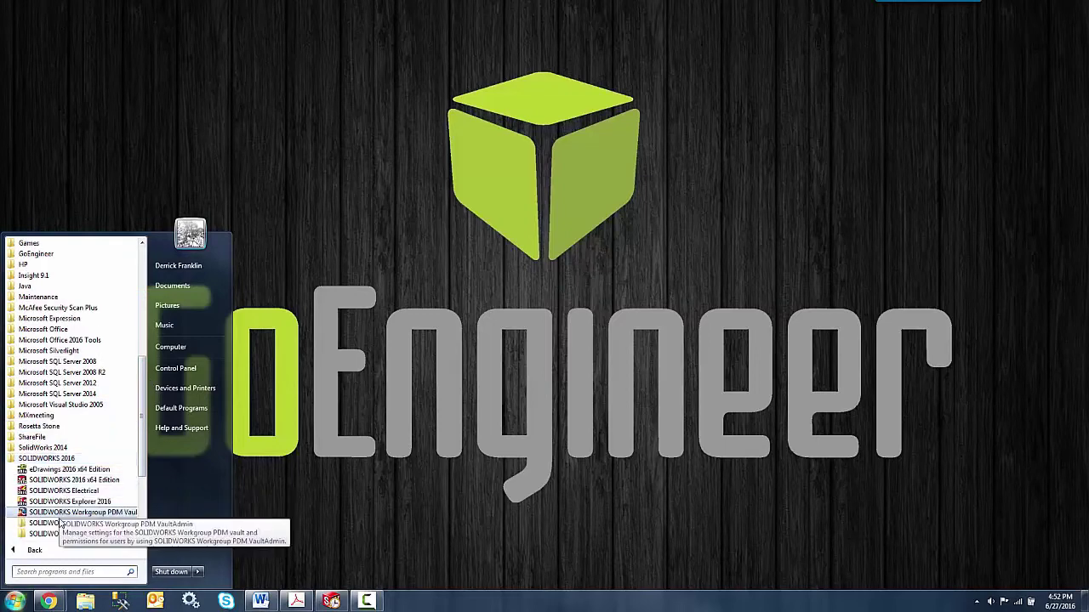
pyautogui.click(60, 535)
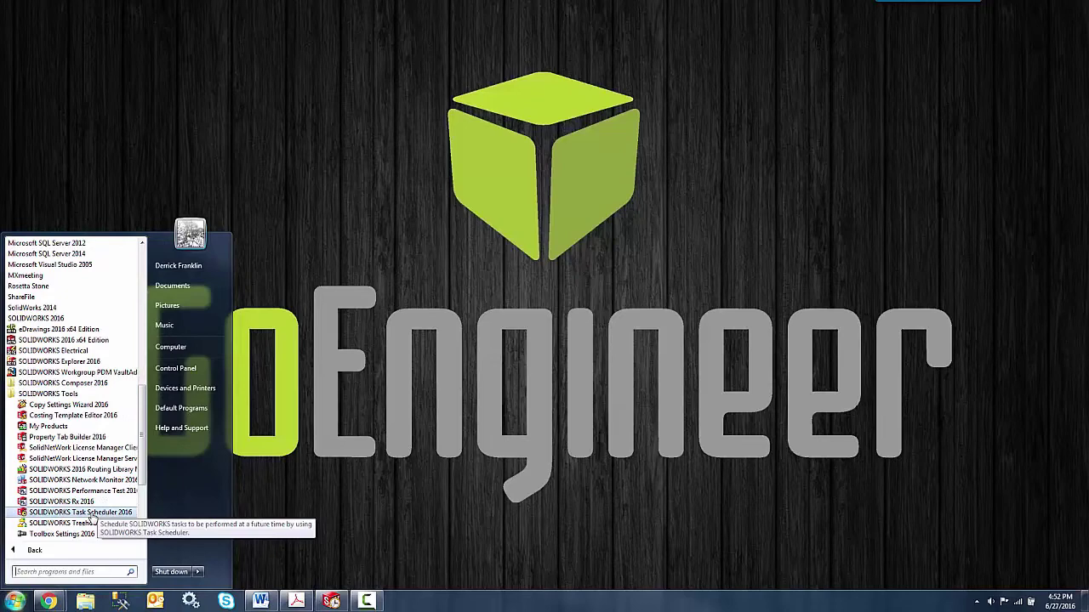
pyautogui.click(89, 513)
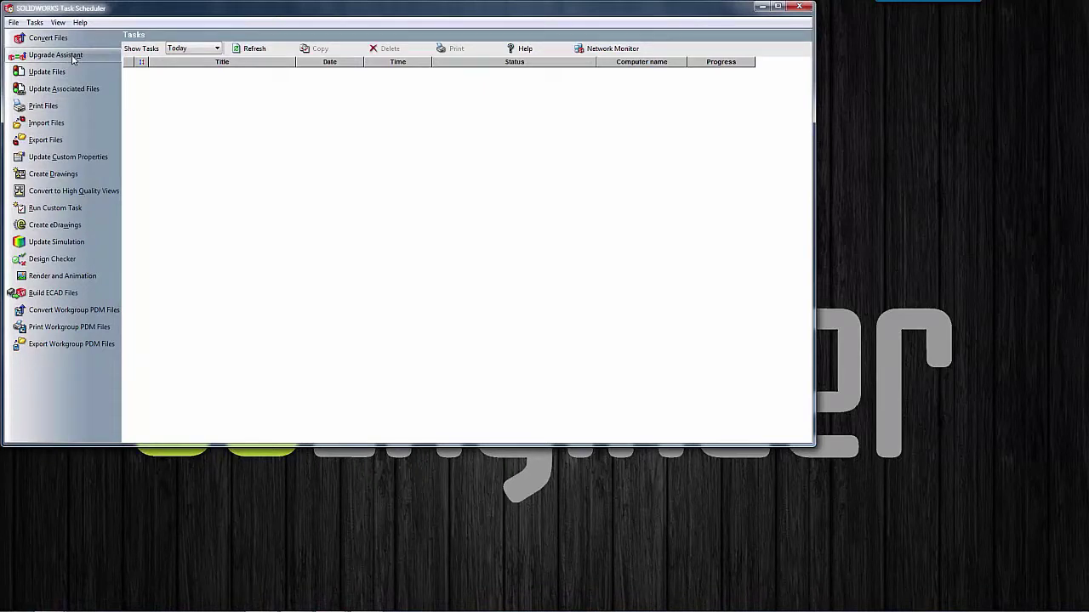
# Create a new Upgrade Assistant task and append 'Test' to its title, making 'Upgrade Assistant Test'
pyautogui.click(72, 56)
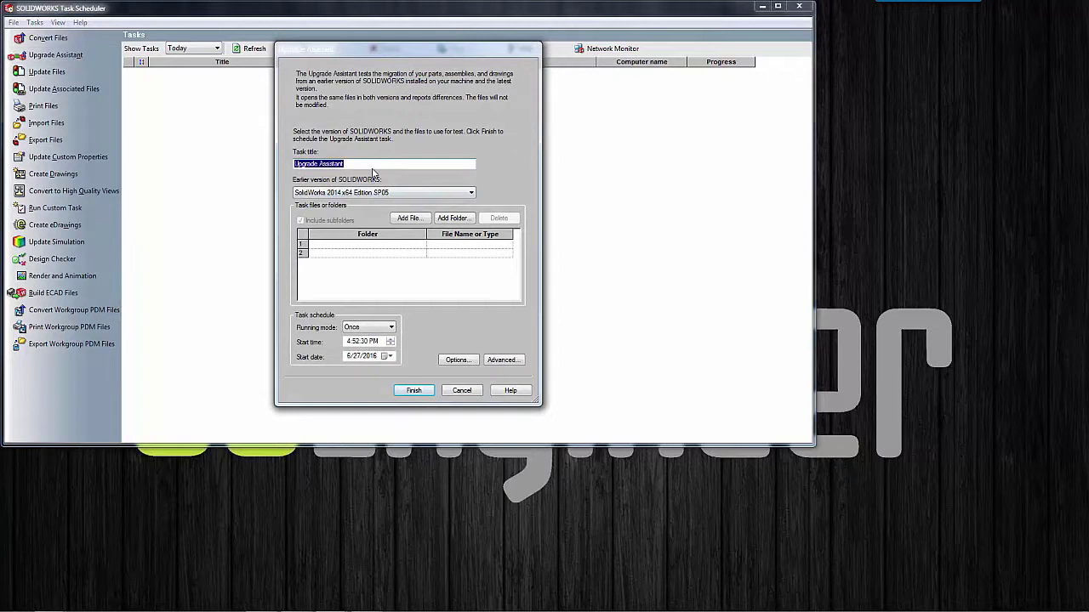
pyautogui.click(367, 164)
pyautogui.write('Test')
pyautogui.press('BackSpace')
pyautogui.press('BackSpace')
pyautogui.press('BackSpace')
pyautogui.write('est')
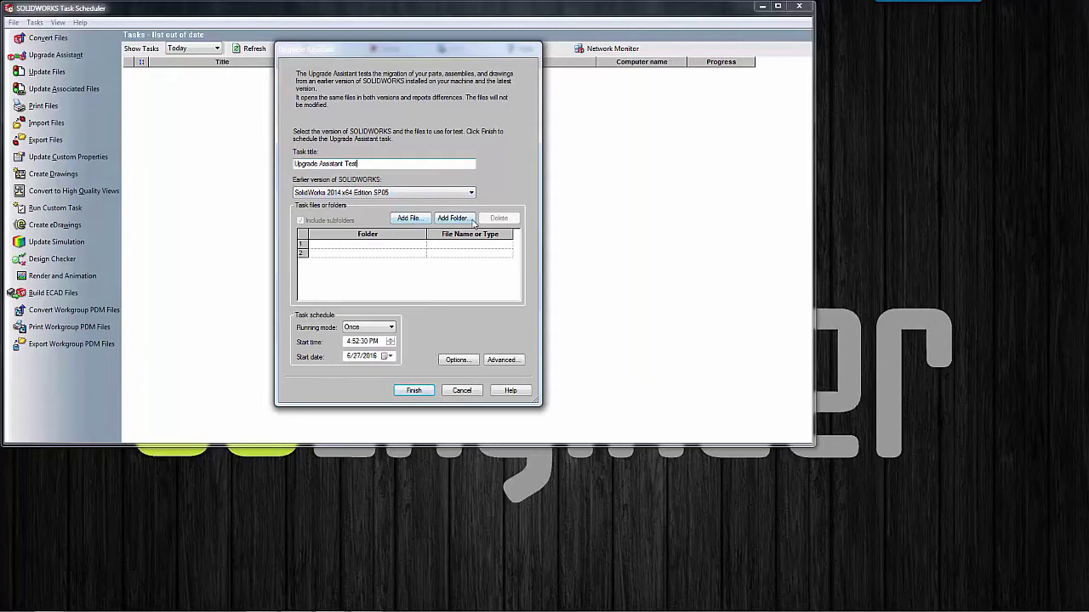
# Add the Desktop file Upgrade Assistant 2016.SLDPRT to the task's file list
pyautogui.click(415, 220)
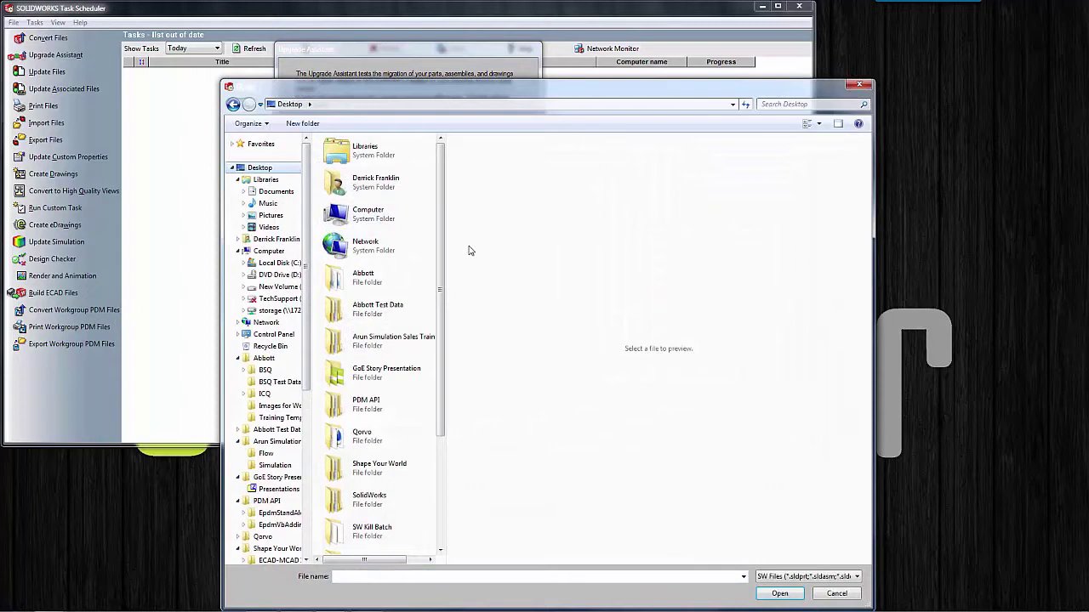
pyautogui.moveTo(441, 250); pyautogui.dragTo(438, 395)
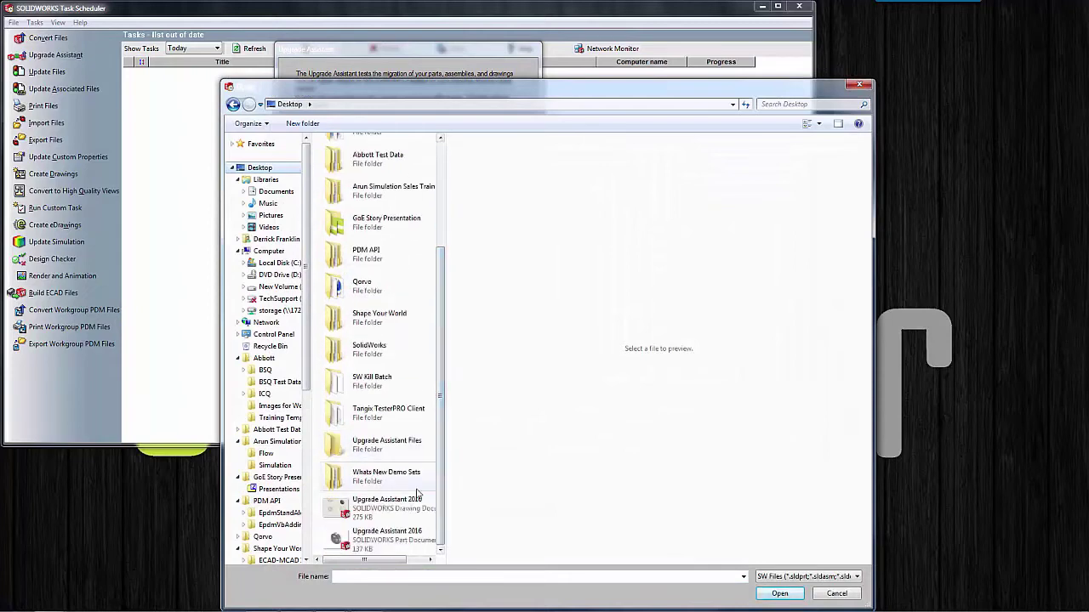
pyautogui.click(410, 538)
pyautogui.click(780, 592)
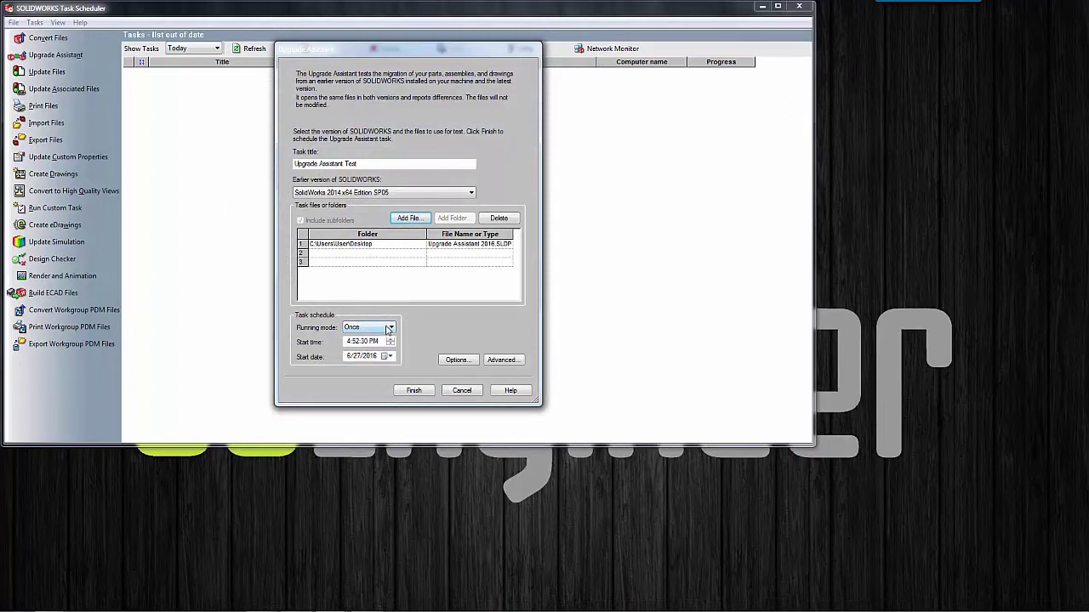
# Keep the running mode on Once and set the start time minutes to 54 (4:54 PM)
pyautogui.click(389, 330)
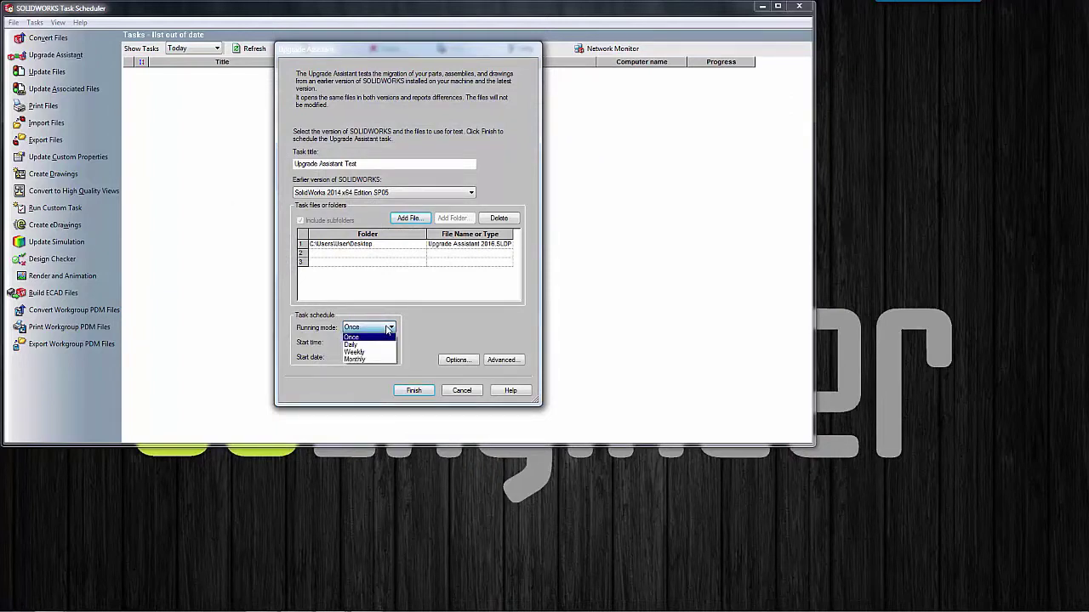
pyautogui.click(457, 327)
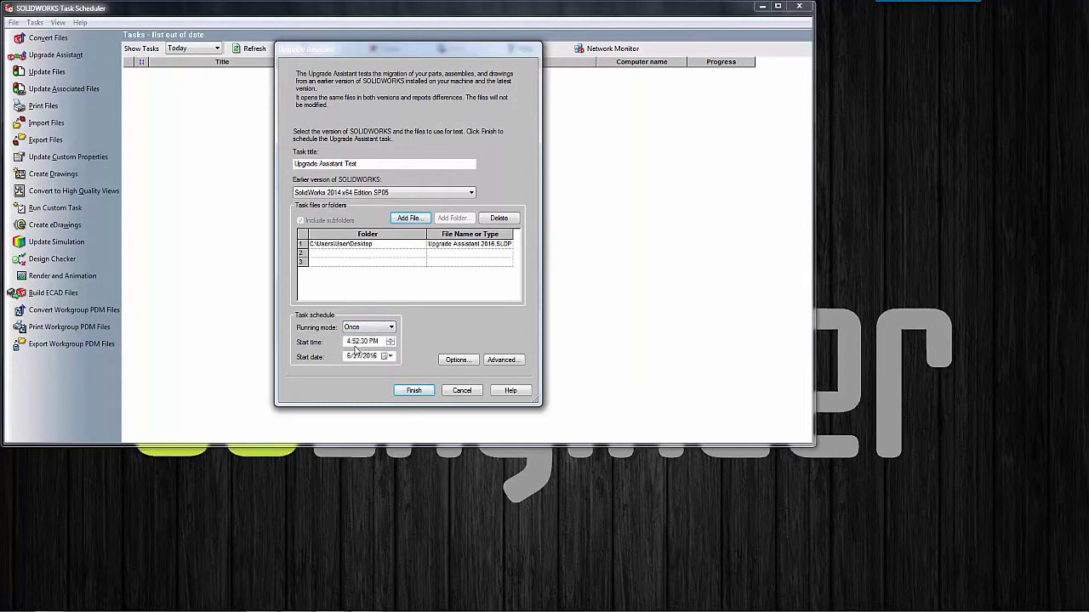
pyautogui.moveTo(402, 610)
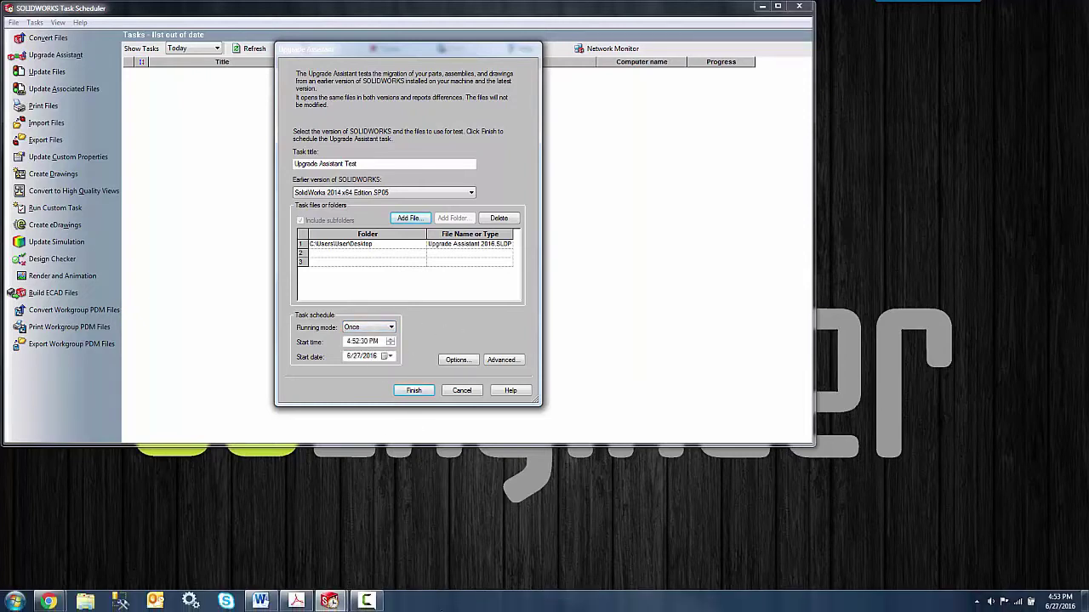
pyautogui.click(355, 342)
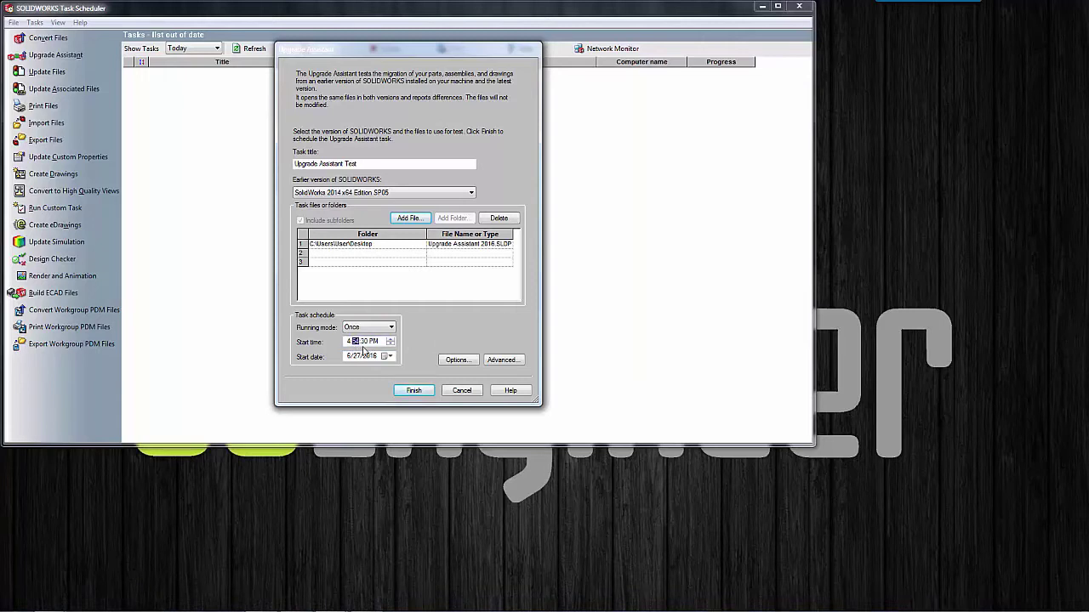
pyautogui.write('54')
# Set the failure log folder to Upgrade Assistant Files in the options, then finish scheduling the task
pyautogui.click(448, 362)
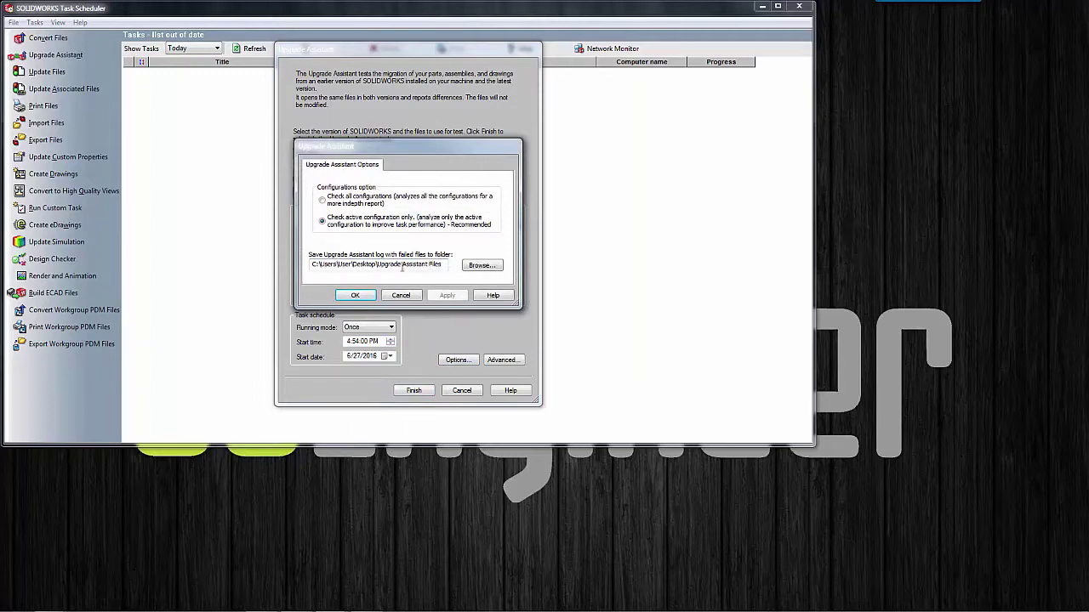
pyautogui.click(481, 266)
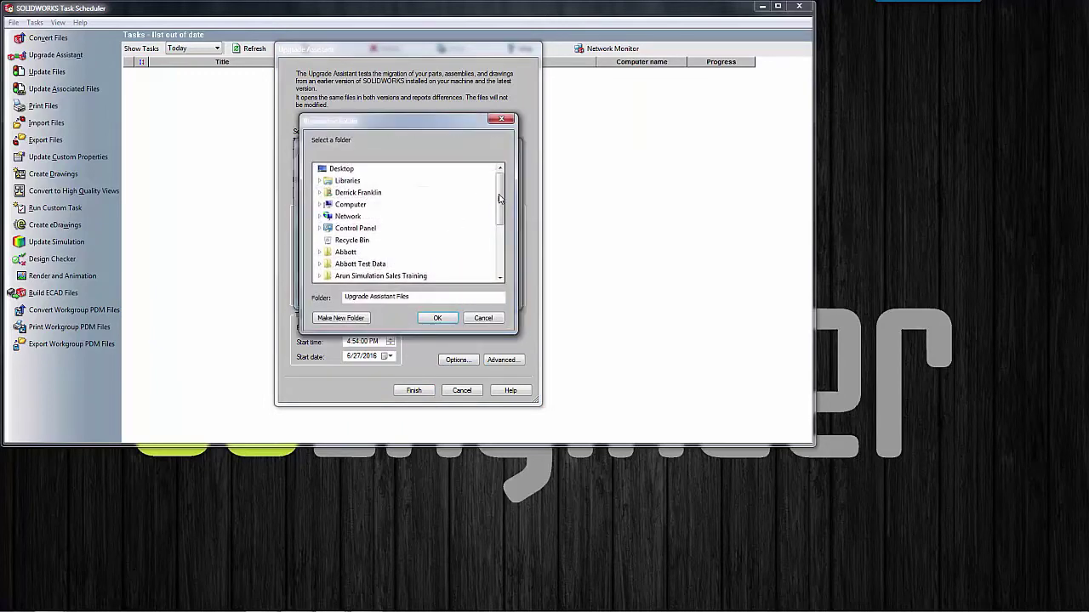
pyautogui.moveTo(501, 200); pyautogui.dragTo(510, 265)
pyautogui.click(404, 264)
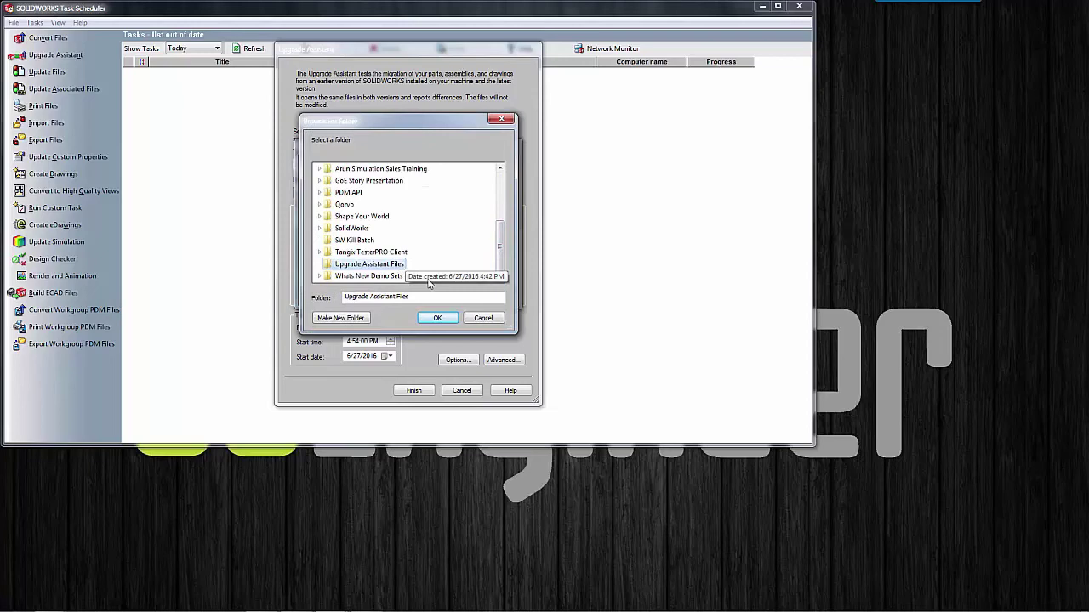
pyautogui.click(436, 318)
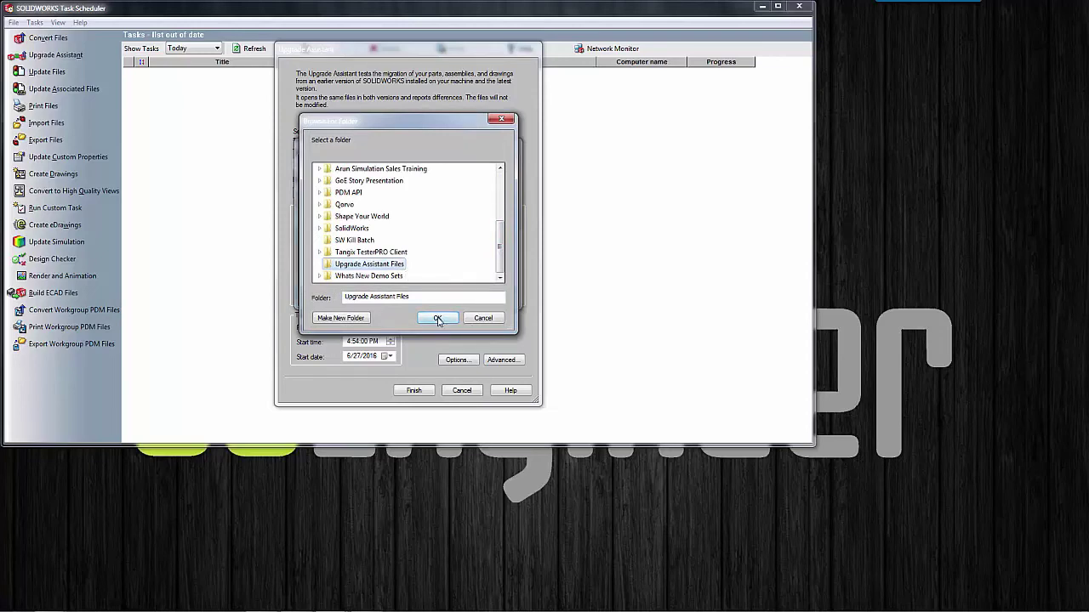
pyautogui.click(354, 295)
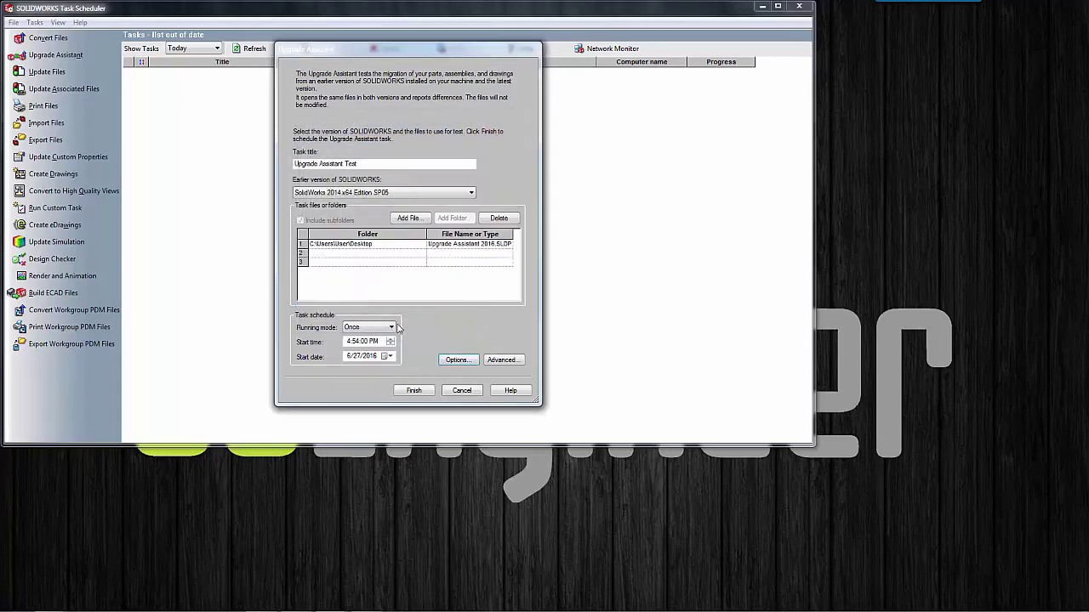
pyautogui.click(414, 391)
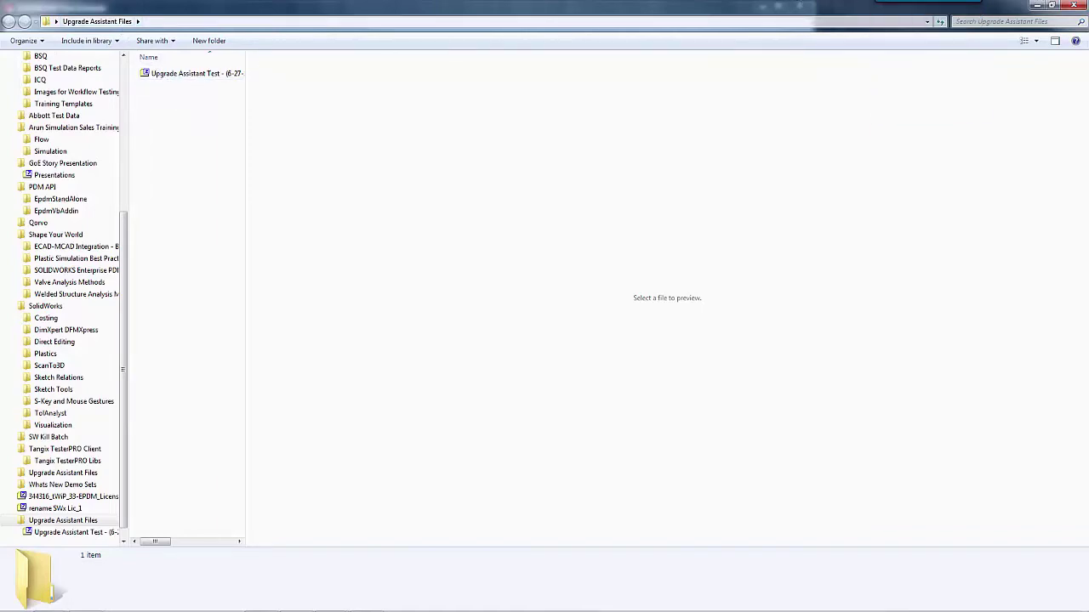
# Open the Upgrade Assistant Test report in Chrome to see the part's Completed status
pyautogui.doubleClick(351, 114)
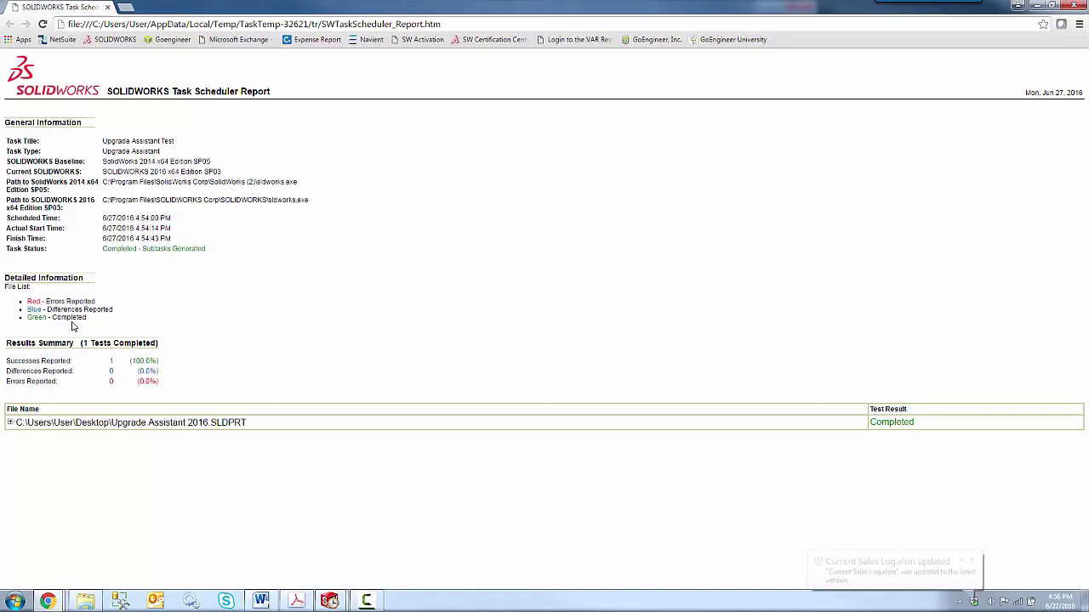
# Expand the part's row to show its 2014 vs 2016 file size and rebuild comparison
pyautogui.click(10, 422)
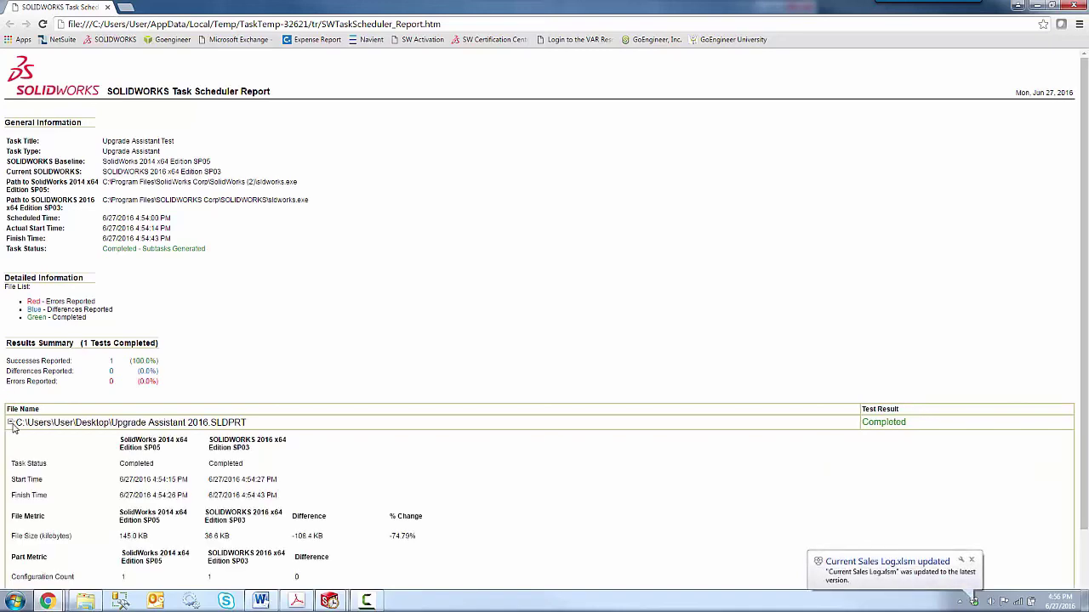
pyautogui.scroll(-1, 126, 473)
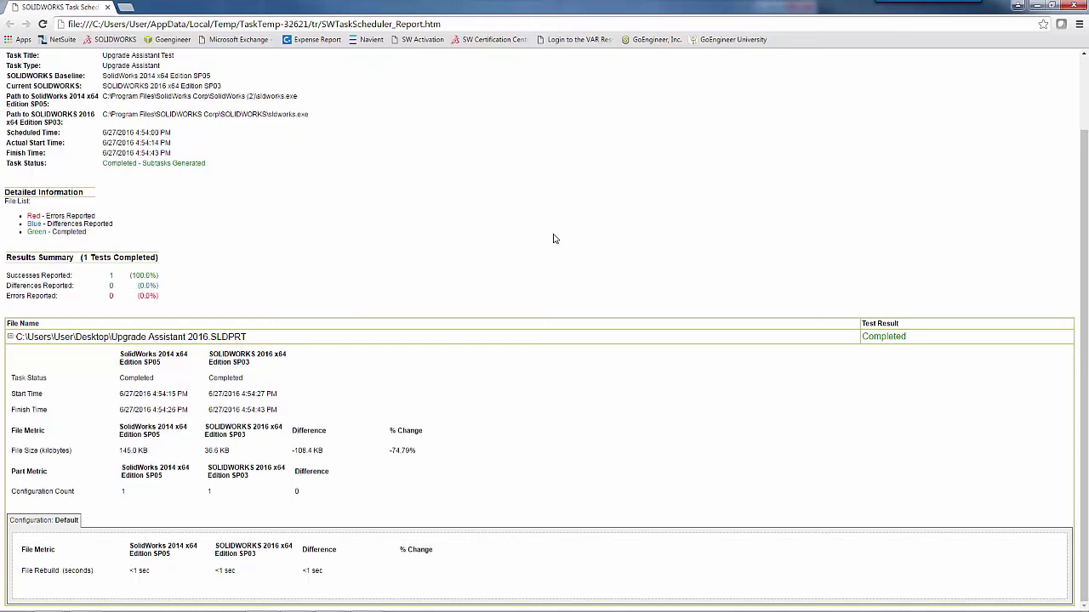
# Close the Chrome report window
pyautogui.click(1073, 6)
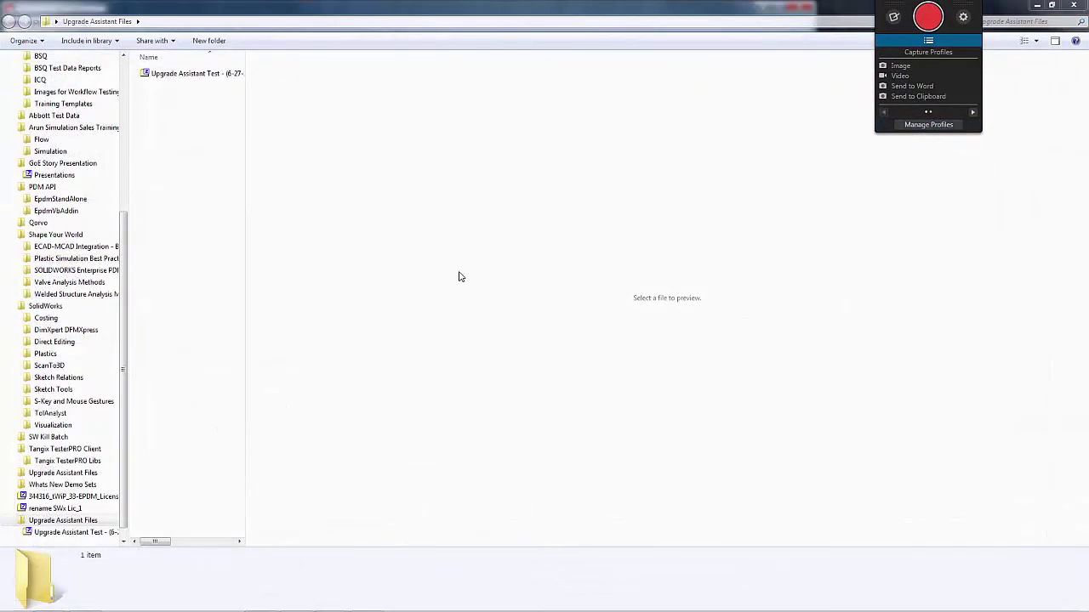